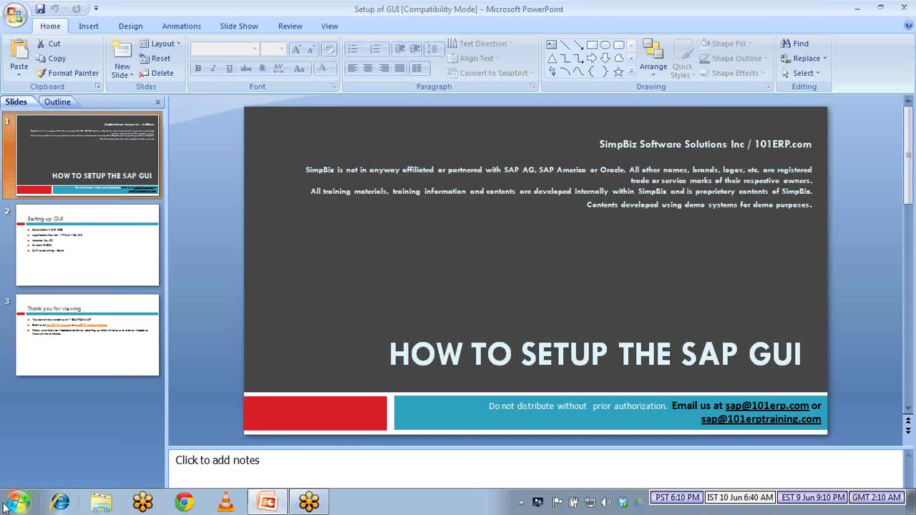
Launch SAP Logon 730, then present PowerPoint's slide 2 'Setting up GUI' full-screen
click(15, 503)
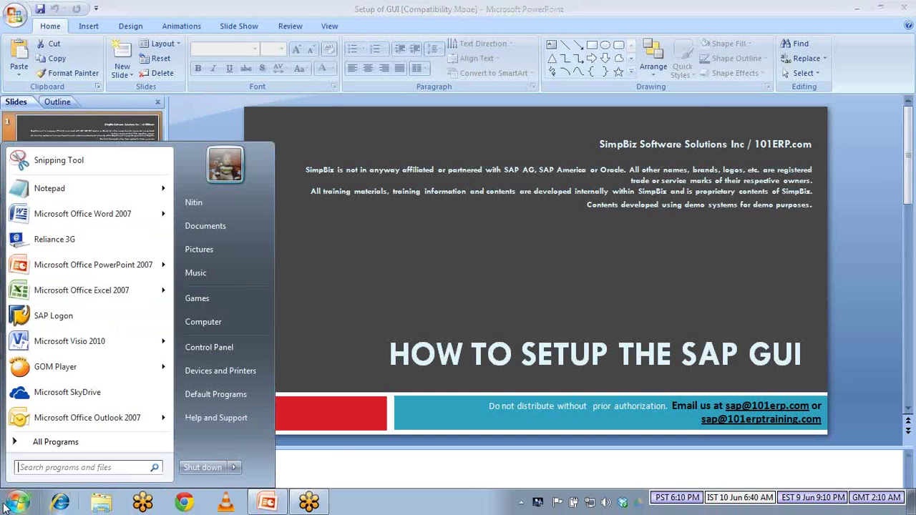
click(62, 322)
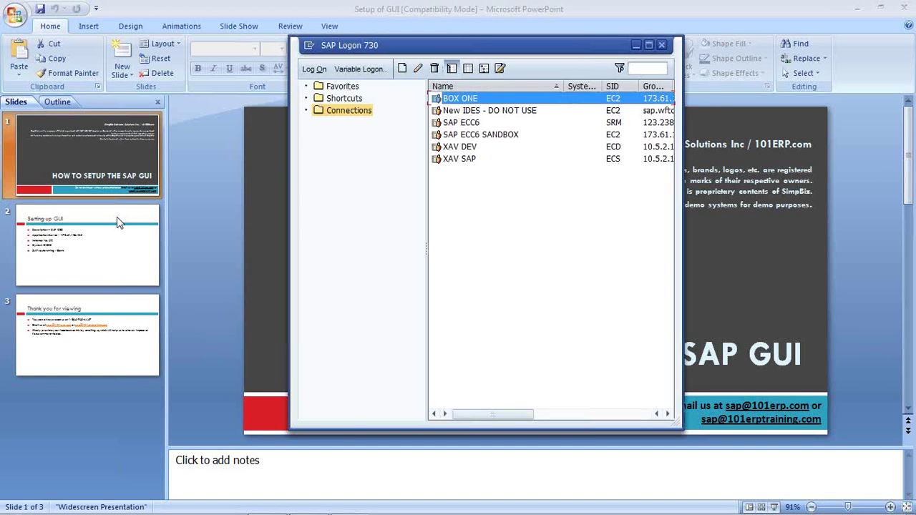
click(120, 231)
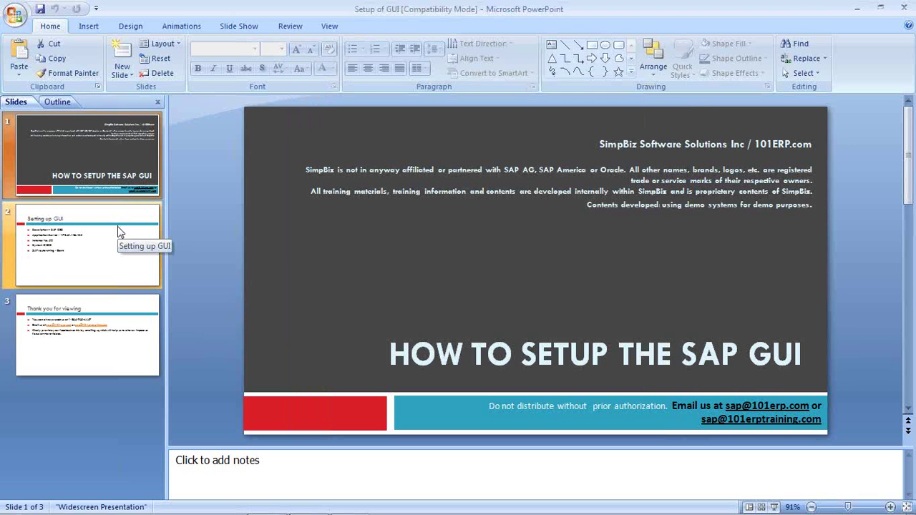
click(121, 243)
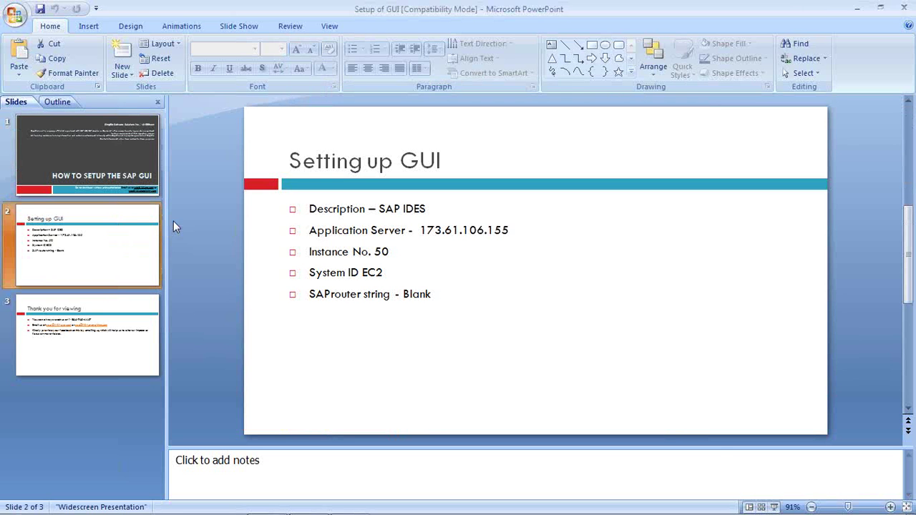
click(773, 507)
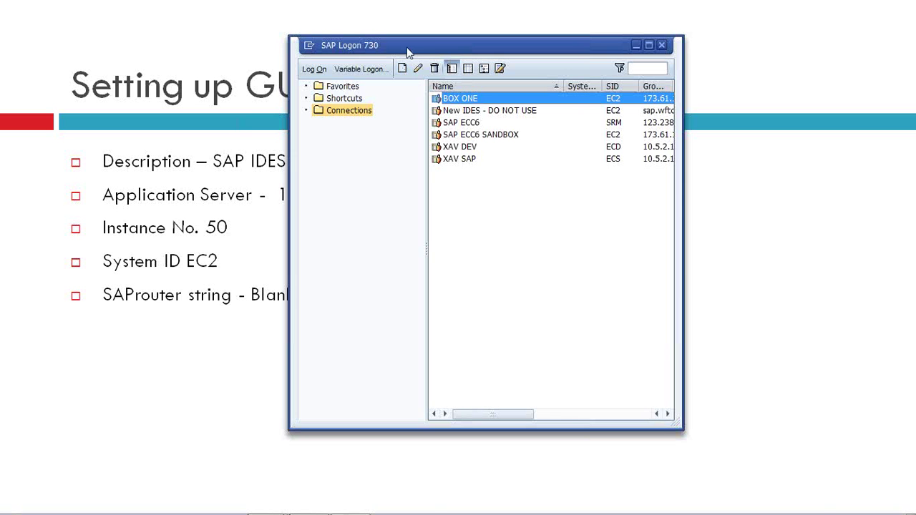
Move SAP Logon aside and start a new User Specified System entry
mouse_move(409, 45)
mouse_down()
mouse_move(548, 155)
mouse_move(647, 72)
mouse_up()
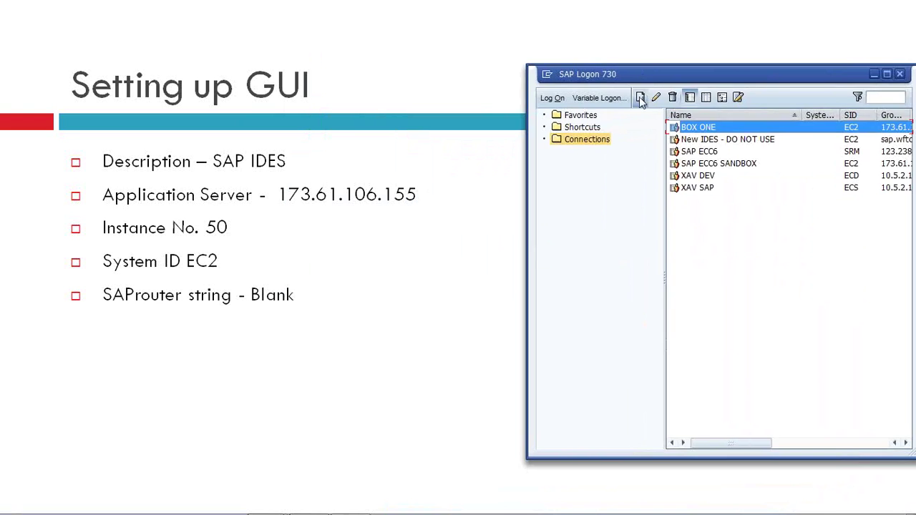
click(640, 98)
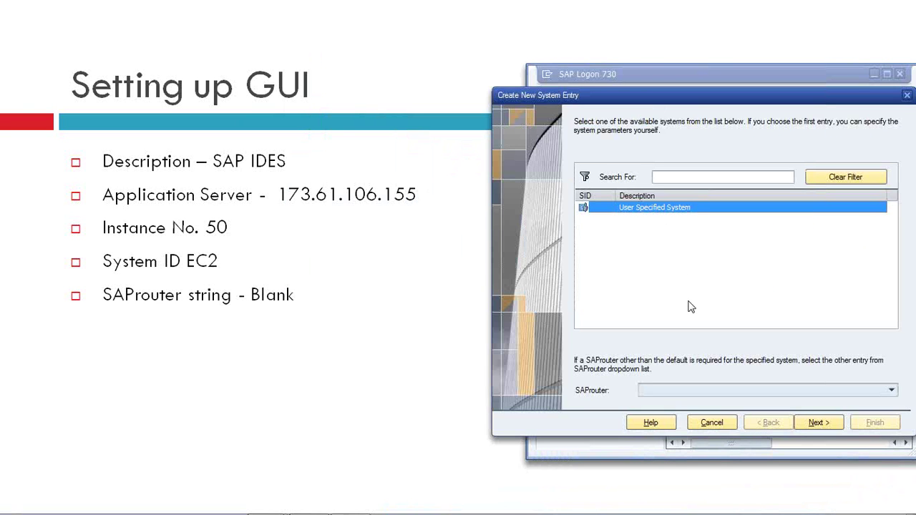
click(812, 424)
click(816, 423)
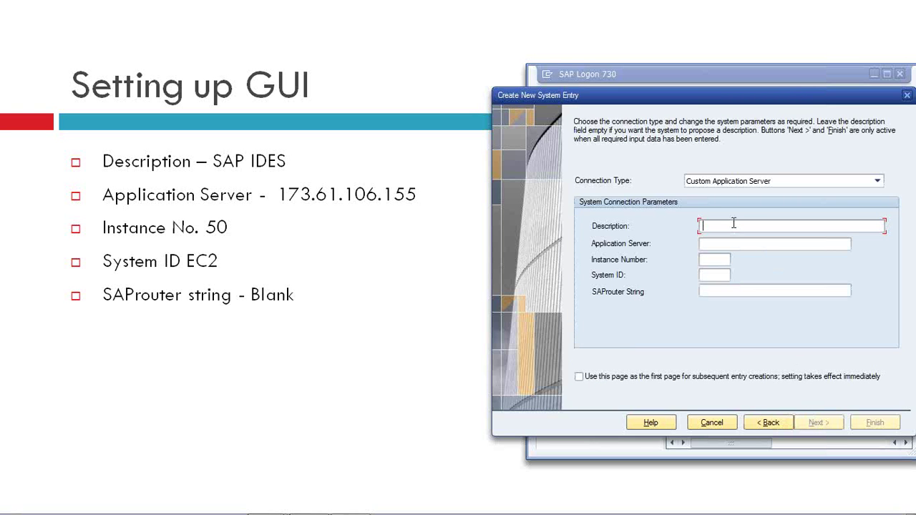
Enter description 'SAP IDES NEW', server 173.61.106.155, instance 50 and system ID EC2
text(SAP)
text( IDES;)
text(NEW)
key(Tab)
text(173)
text(.61)
text(.10)
text(6.1)
text(55)
click(714, 262)
text(50)
key(Tab)
text(EC2)
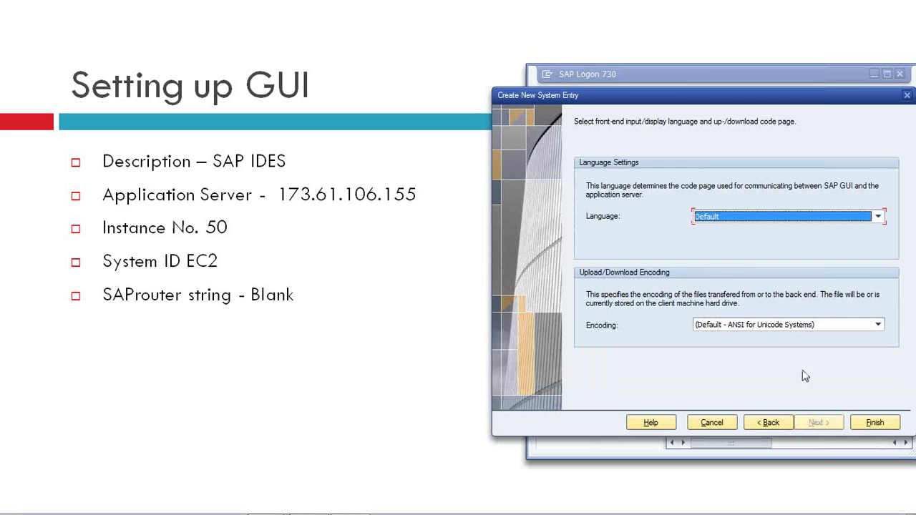
Choose English as the language for the SAP IDES NEW connection
click(743, 219)
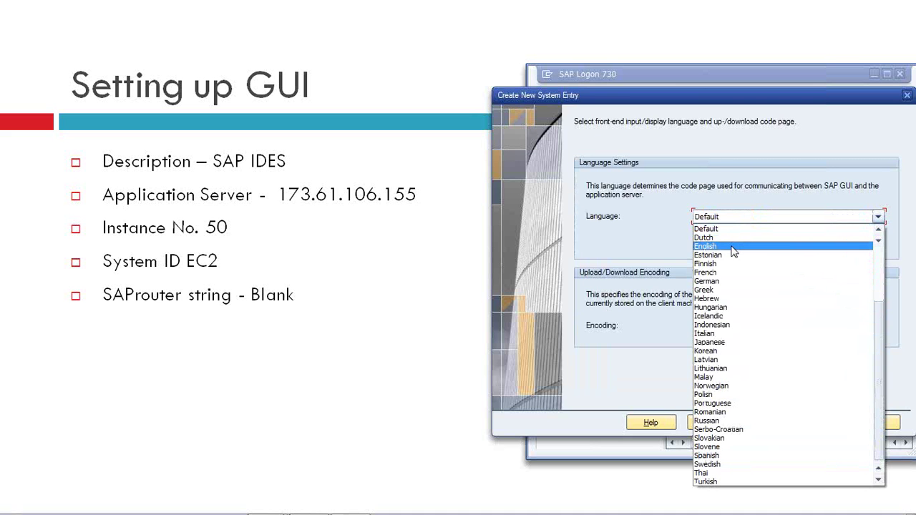
click(733, 247)
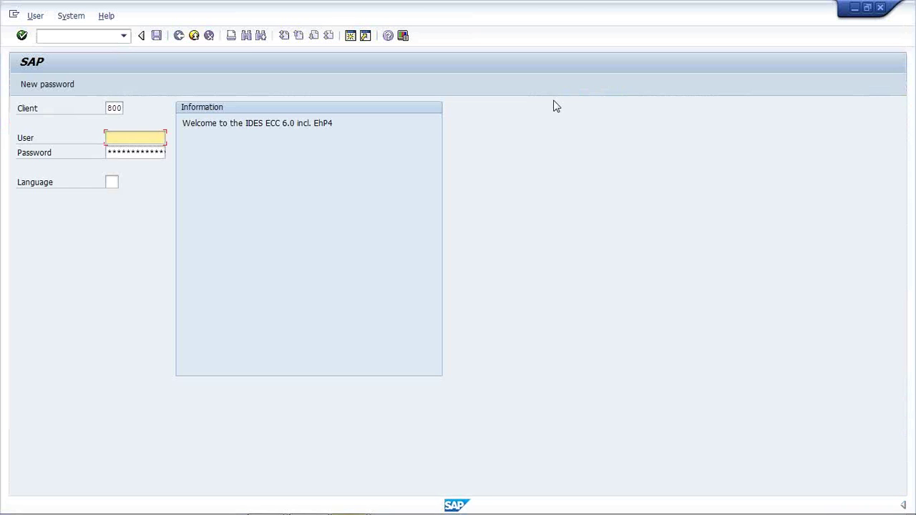
Log on with the first saved user ID and its password to reach SAP Easy Access
key(Down)
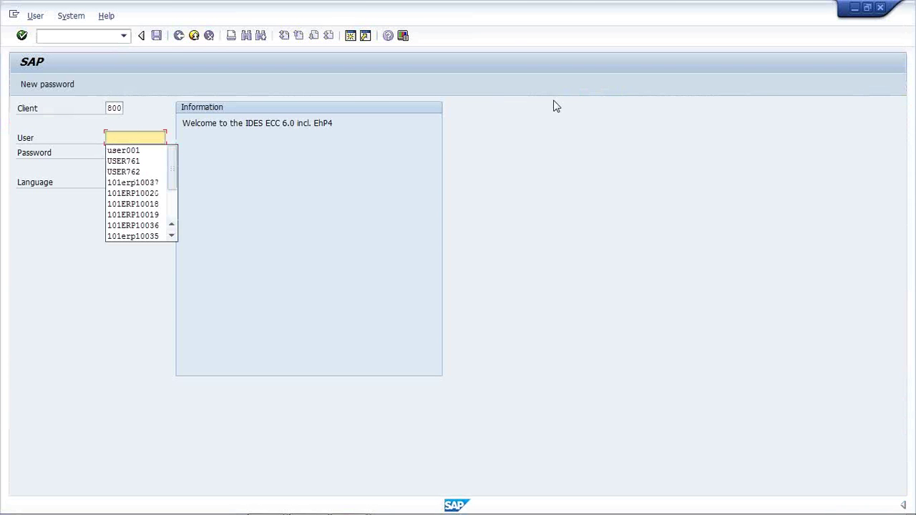
key(Down)
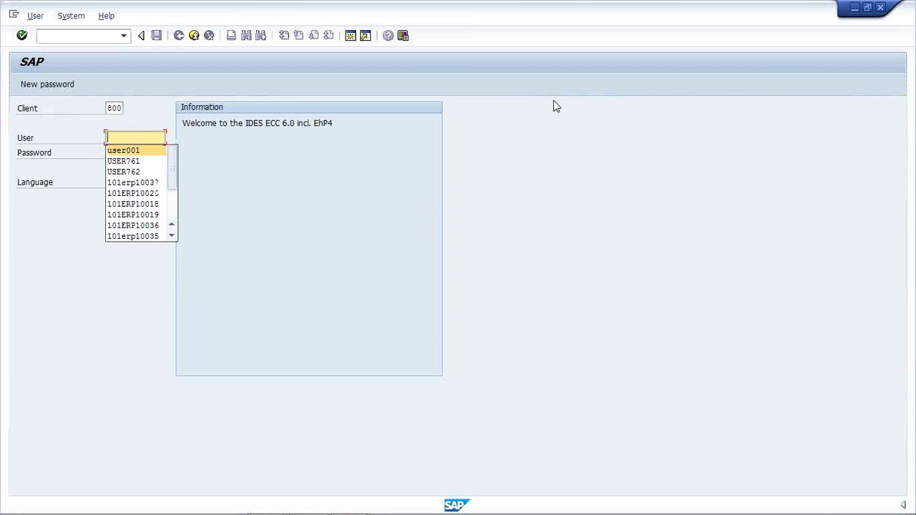
key(Return)
key(Tab)
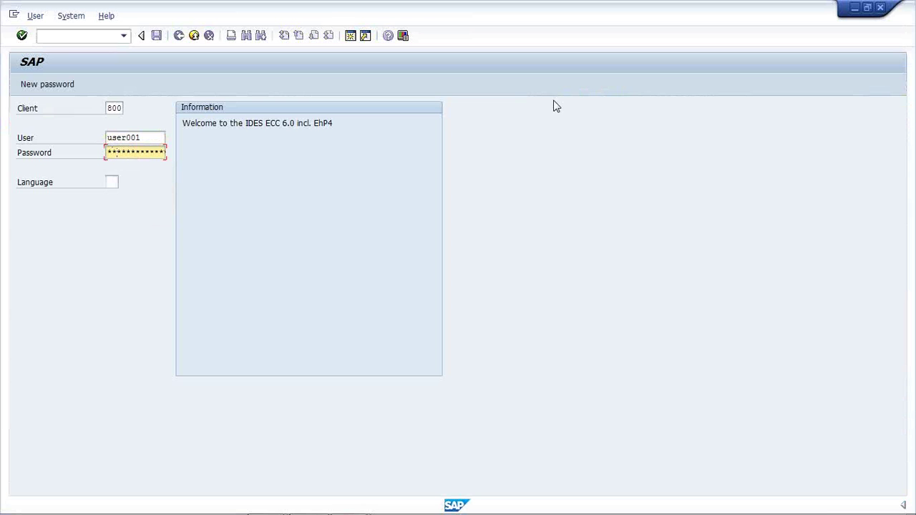
text(***)
key(Return)
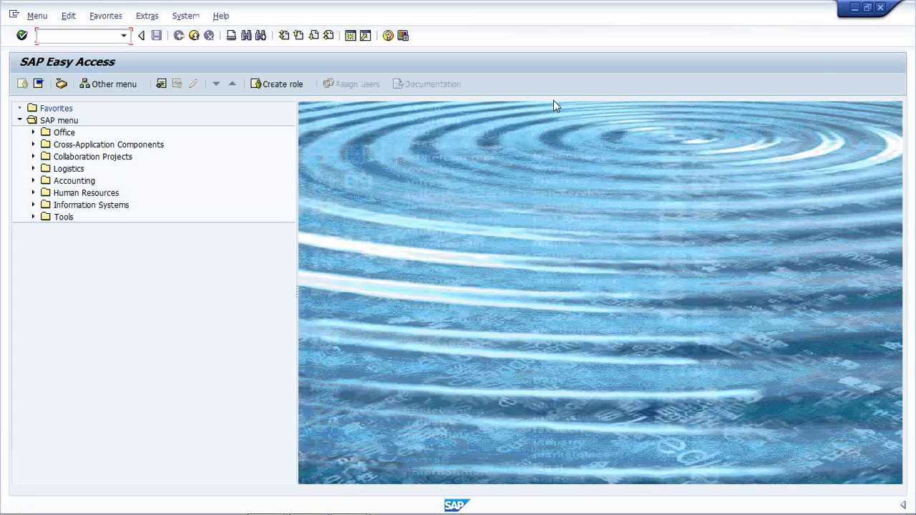
Log off the SAP session via System > Log off and confirm
click(196, 16)
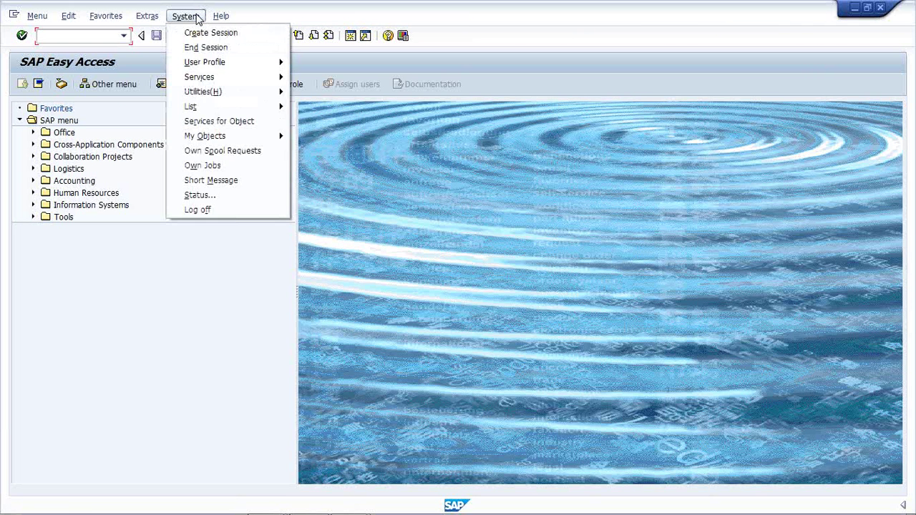
click(206, 209)
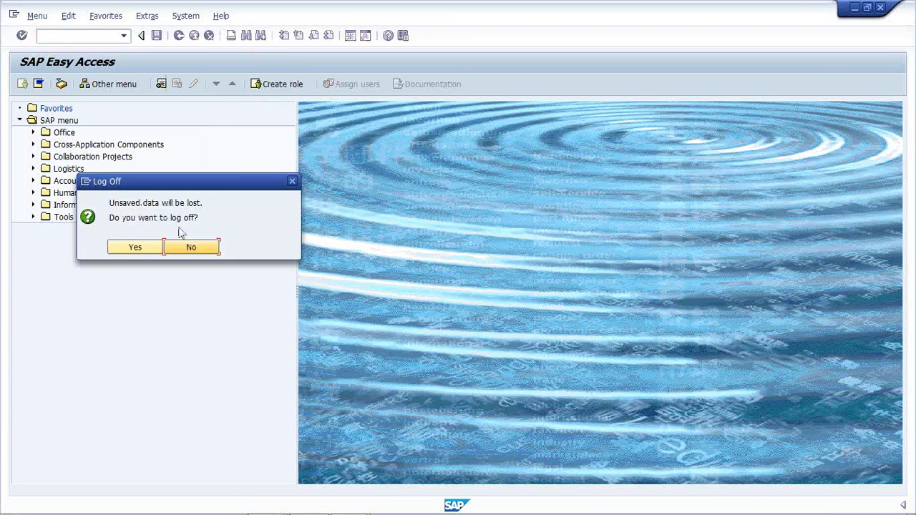
click(136, 247)
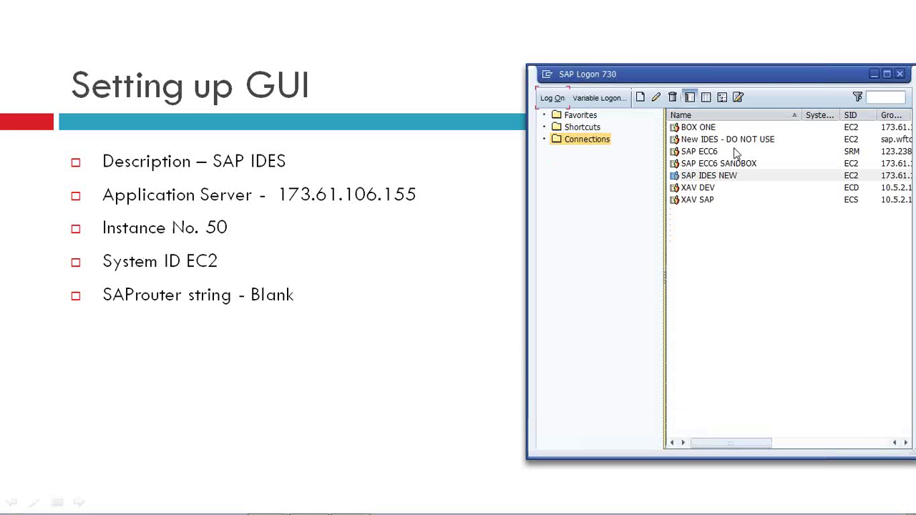